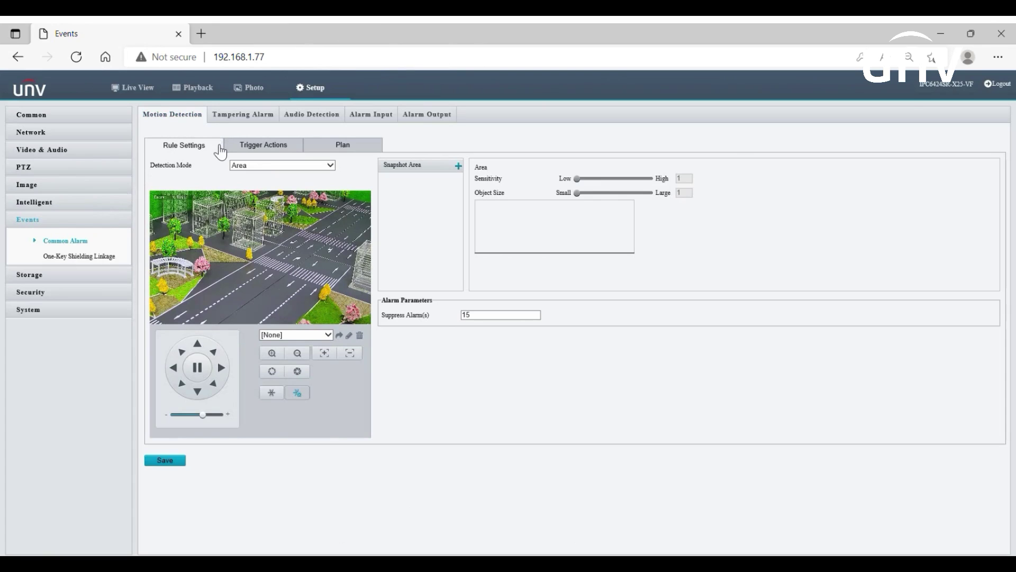
Switch motion detection to Grid mode and clear the full-view grid
click(321, 165)
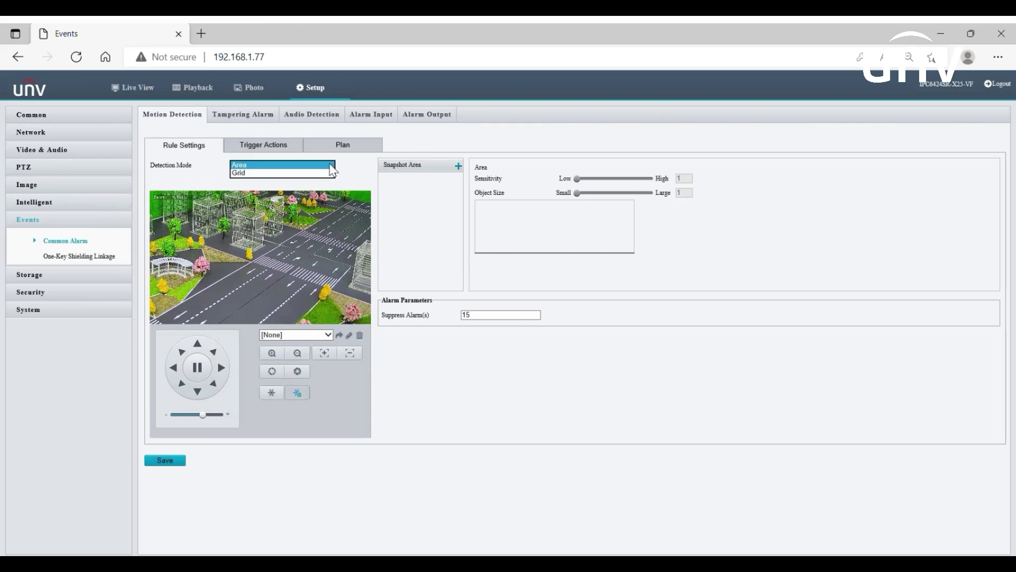
click(297, 173)
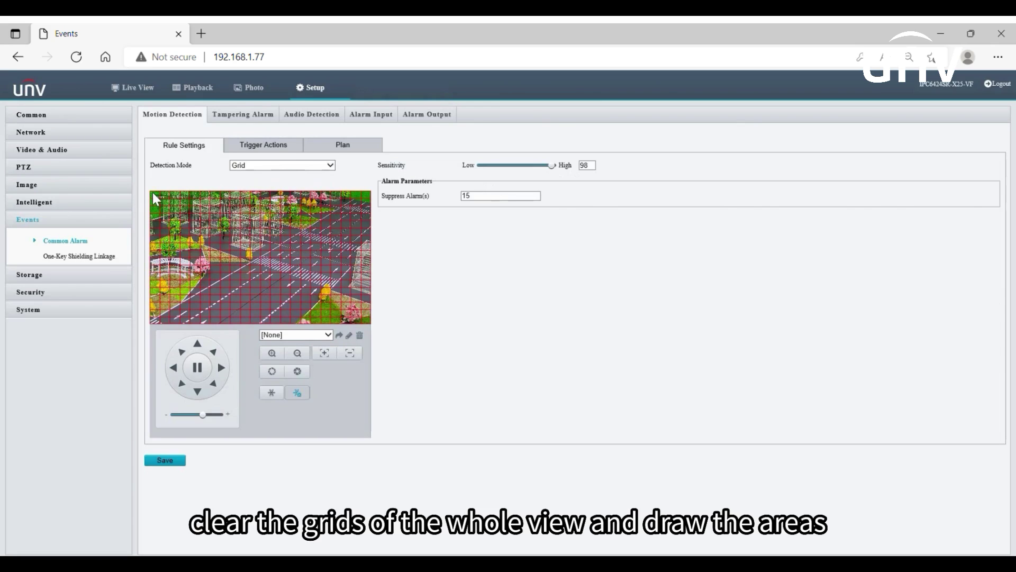
drag(155, 198, 366, 325)
Draw three grid detection zones, then erase the second, leaving two zones
drag(197, 231, 249, 270)
drag(272, 228, 352, 273)
drag(230, 279, 292, 314)
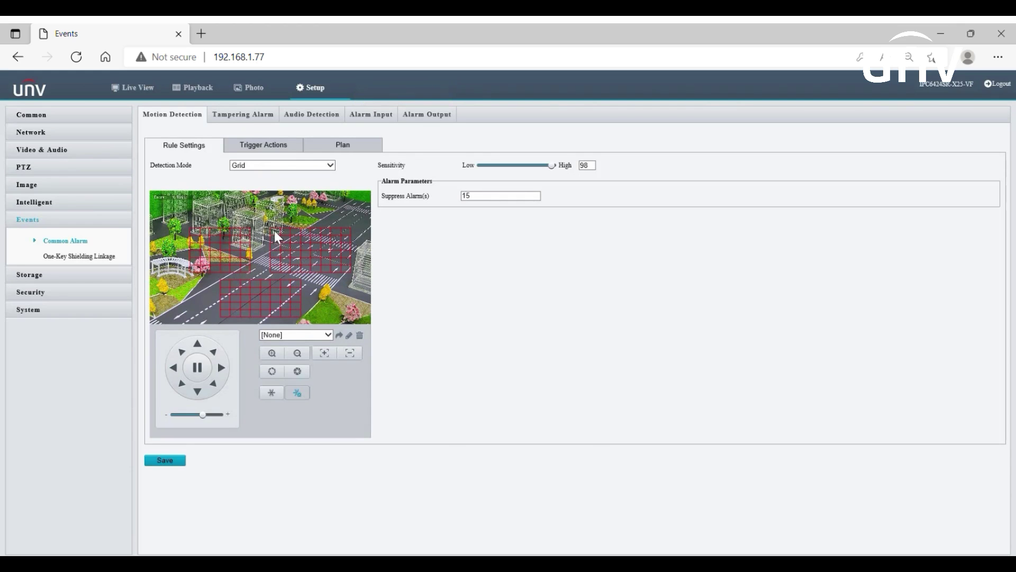
mouse_move(274, 230)
mouse_down()
mouse_move(319, 266)
mouse_move(344, 270)
mouse_up()
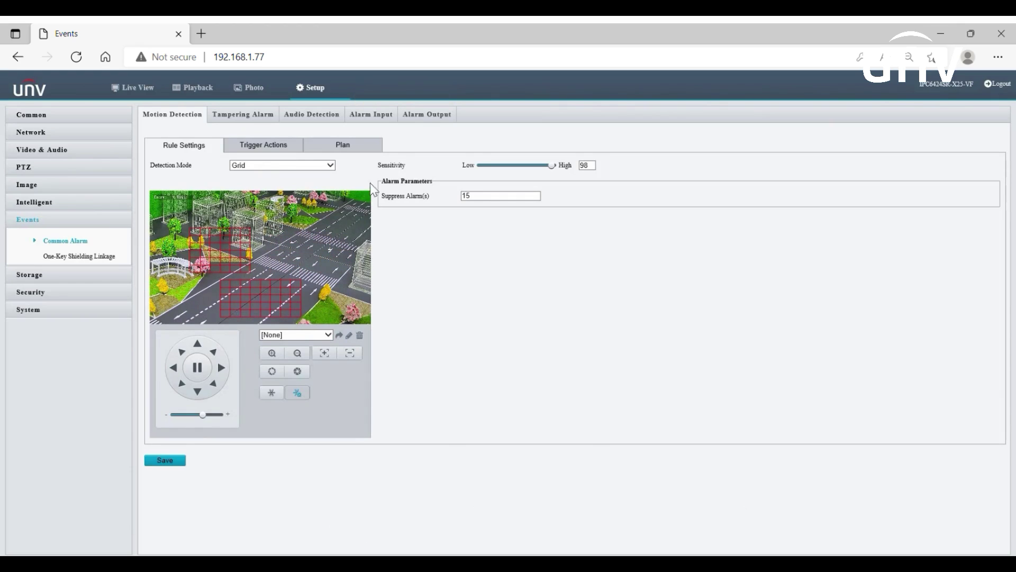
Return to Area mode and add Area1 as a box positioned over the lower road
click(332, 164)
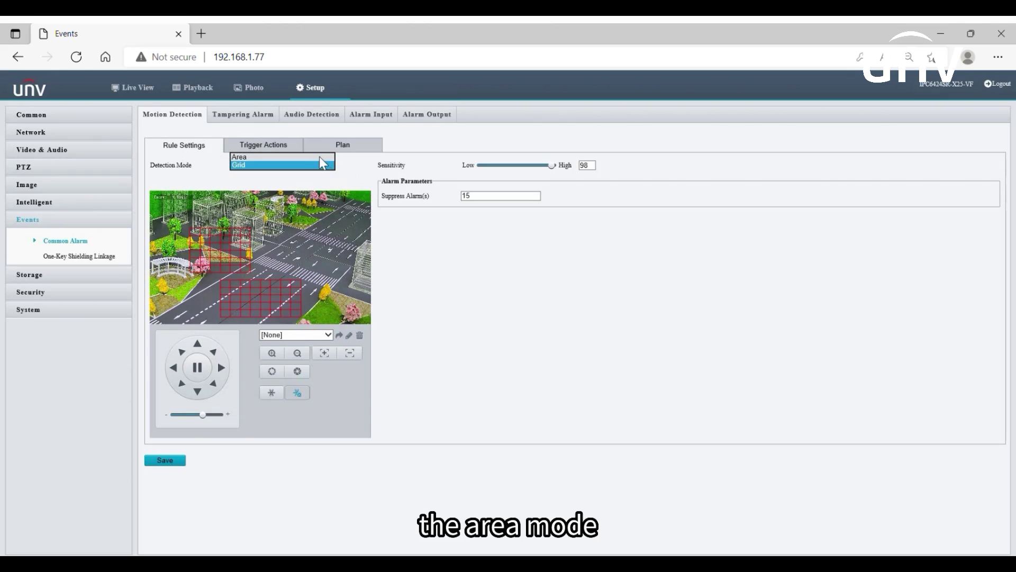
click(320, 157)
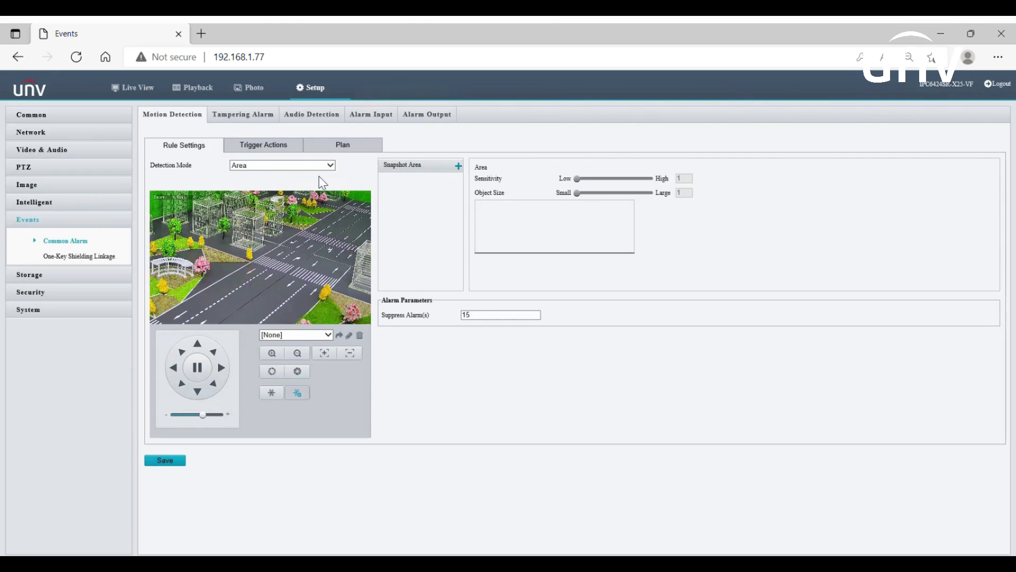
click(458, 166)
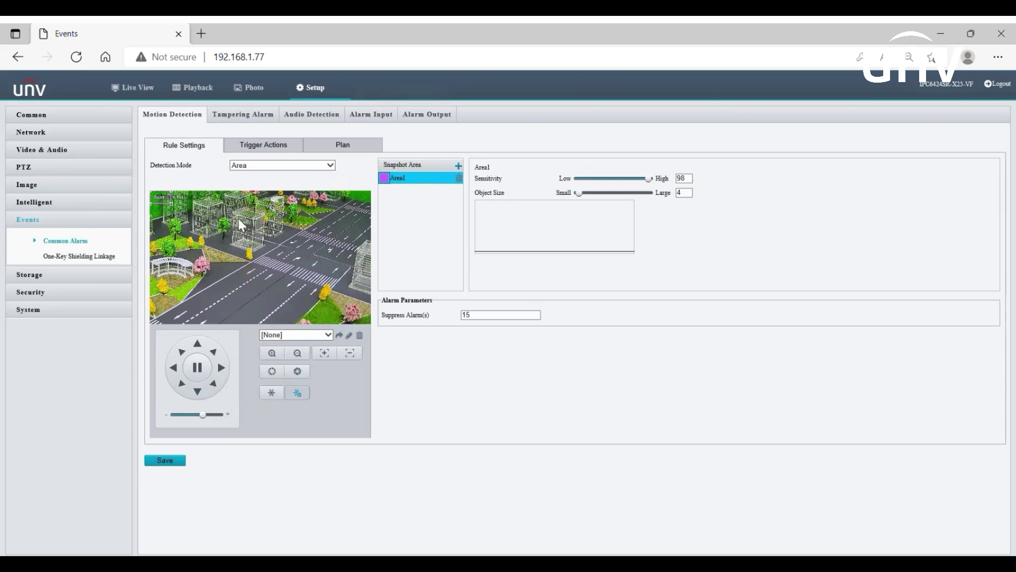
drag(231, 221, 312, 284)
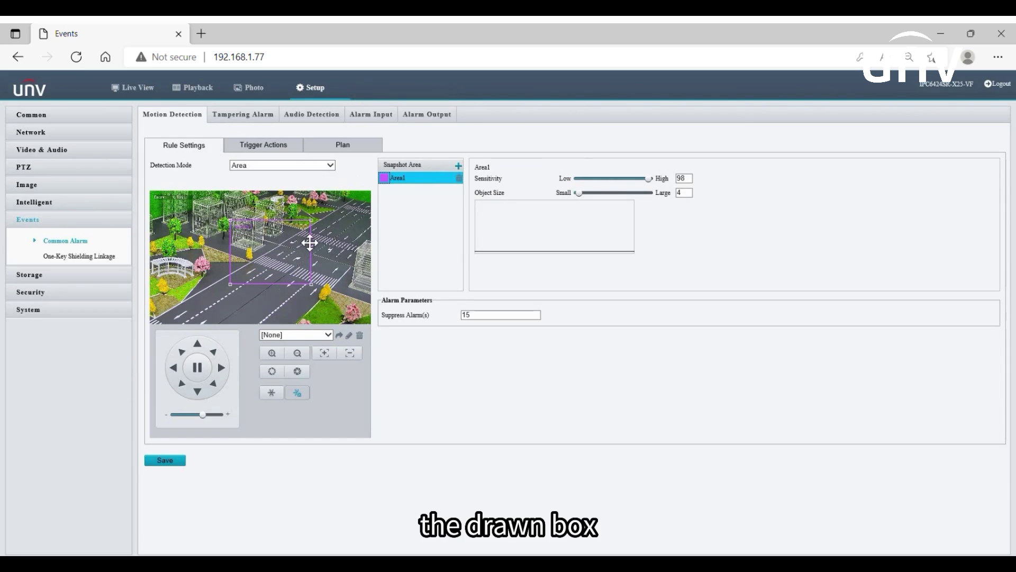
drag(311, 243, 295, 279)
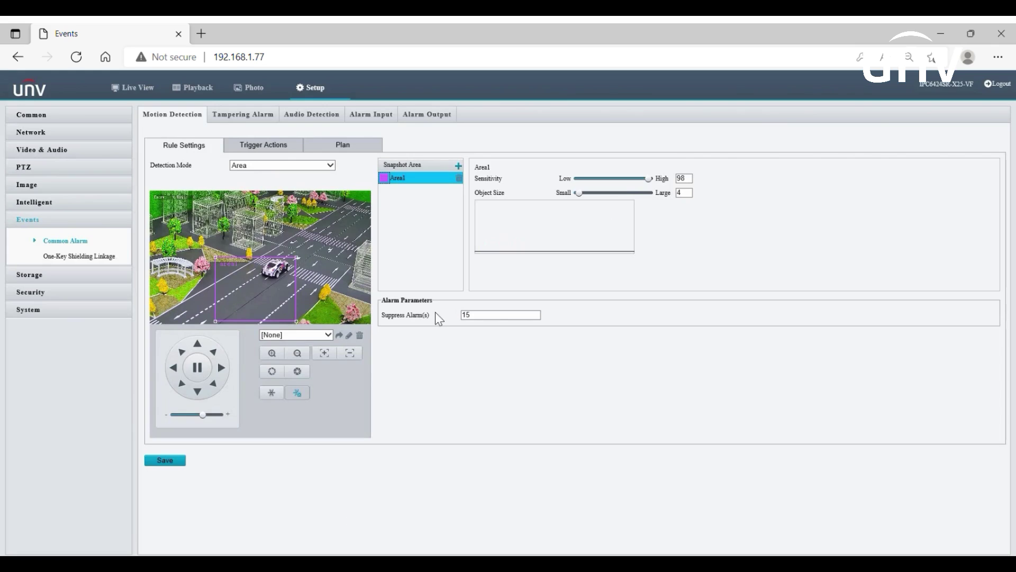
Enable Send E-mail as the motion alarm's trigger action
click(297, 150)
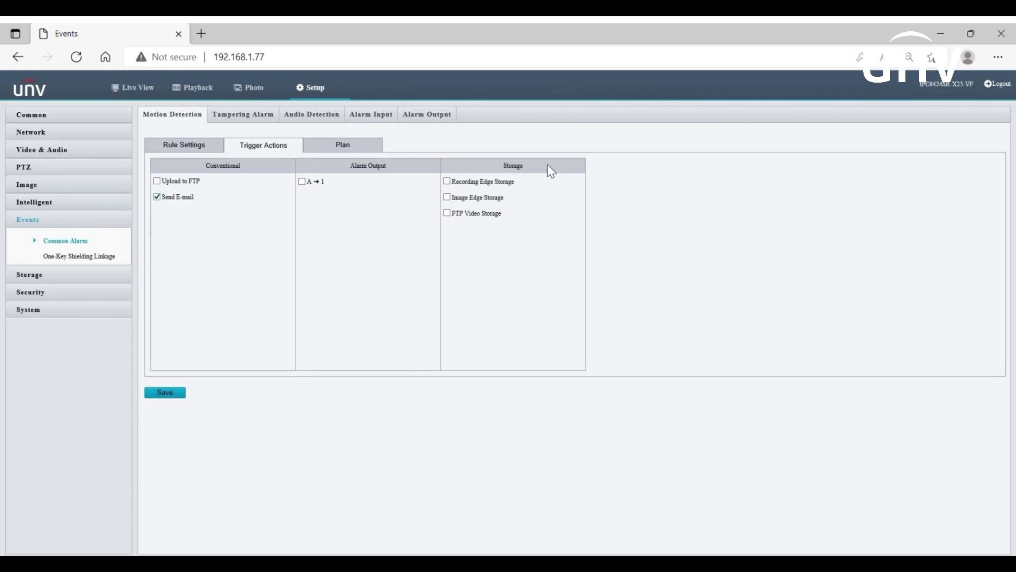
Clear the entire motion detection armed schedule
click(364, 150)
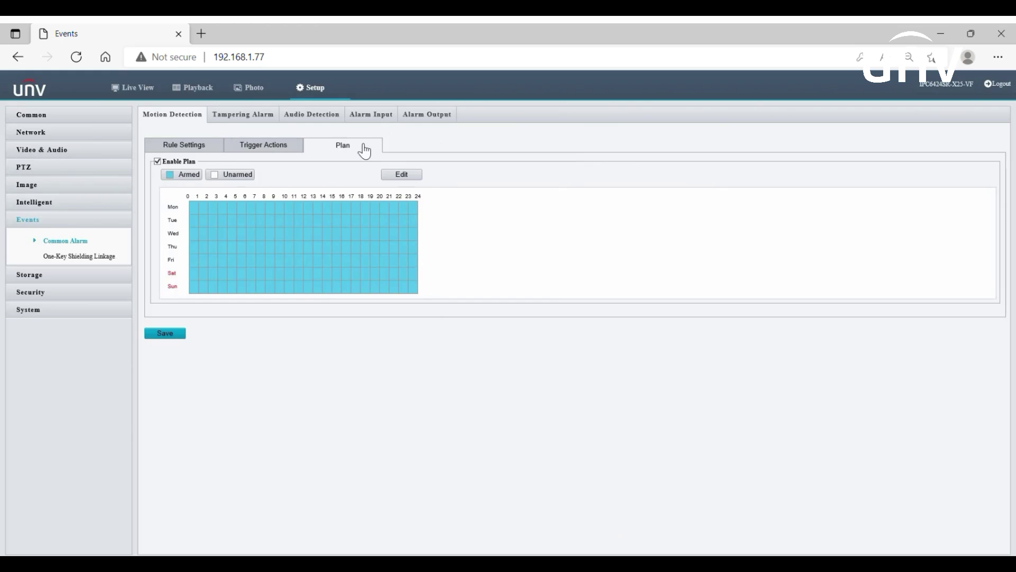
click(244, 174)
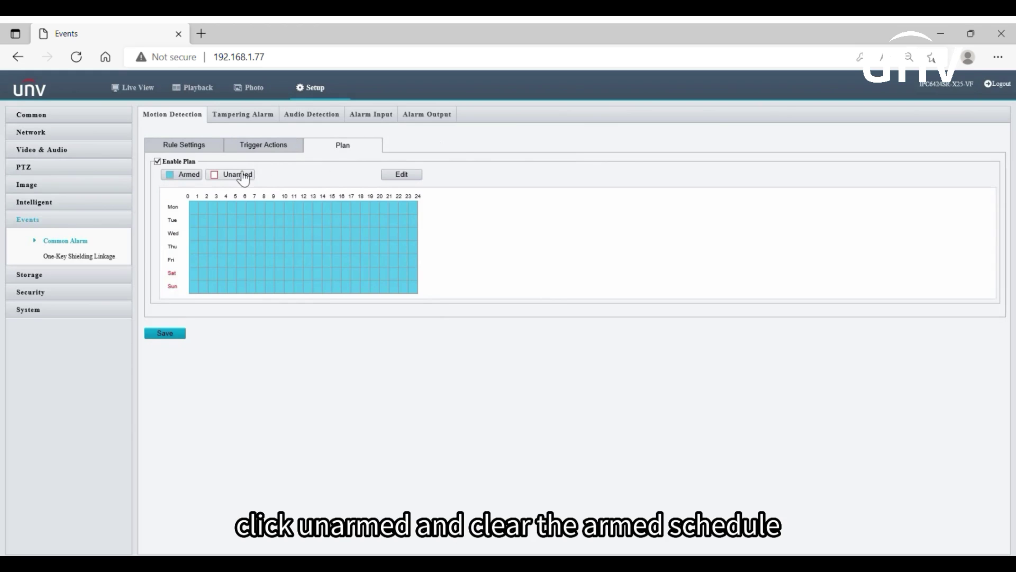
drag(197, 213, 423, 309)
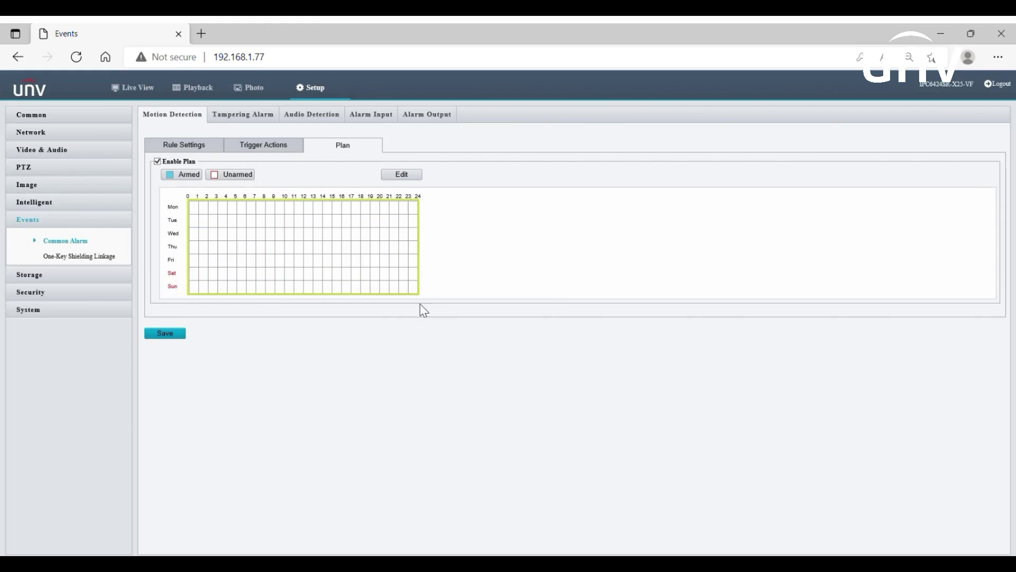
Arm Tuesday, Wednesday and Friday all day and save the schedule
click(195, 180)
mouse_move(191, 217)
mouse_down()
mouse_move(213, 229)
mouse_move(412, 237)
mouse_up()
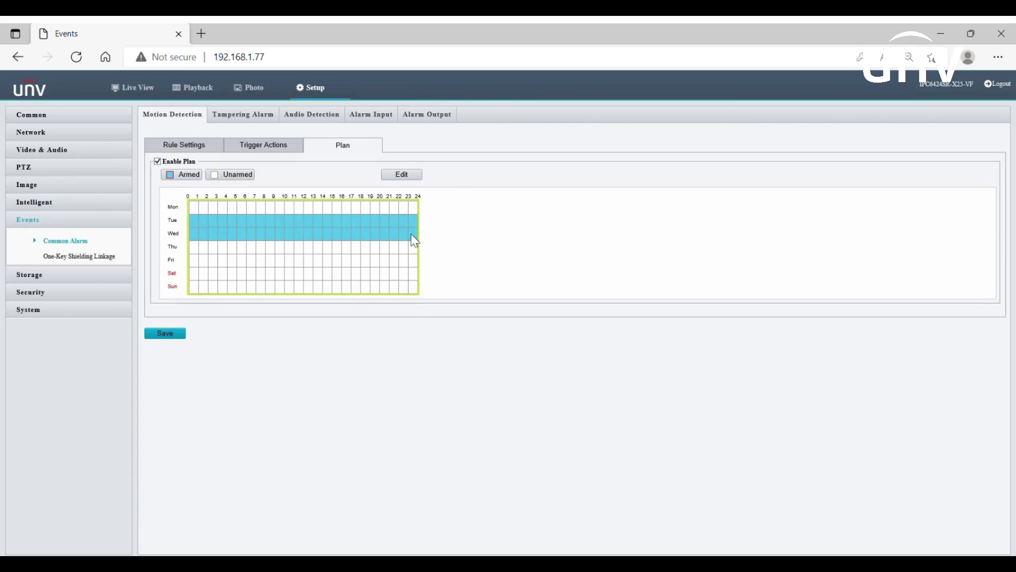
drag(192, 261, 412, 260)
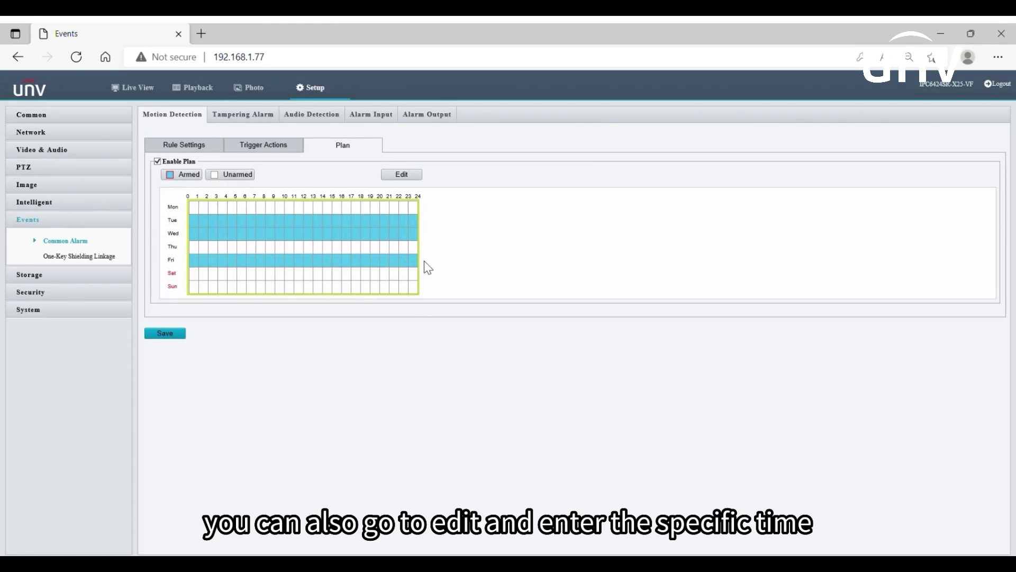
click(411, 178)
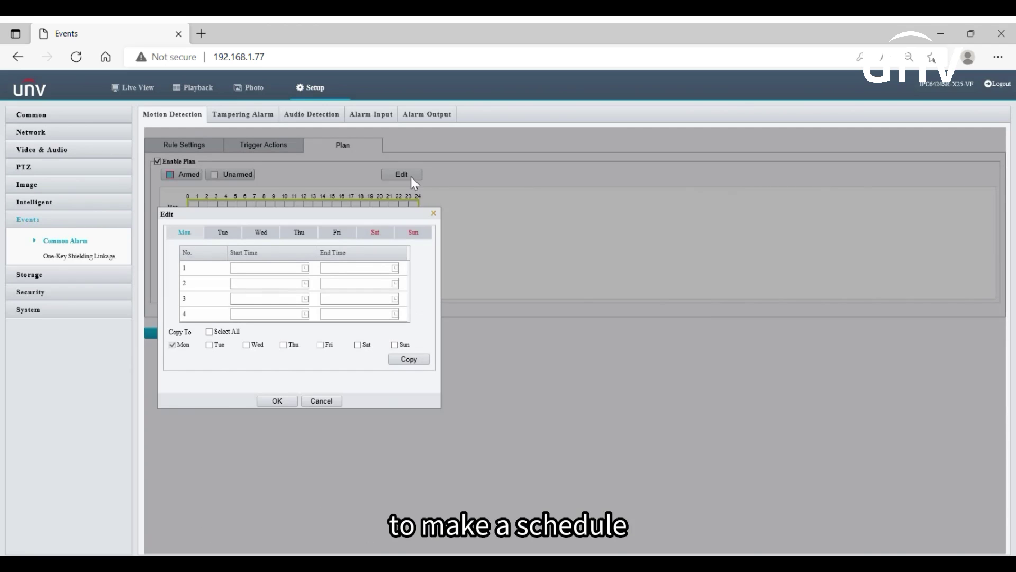
click(433, 214)
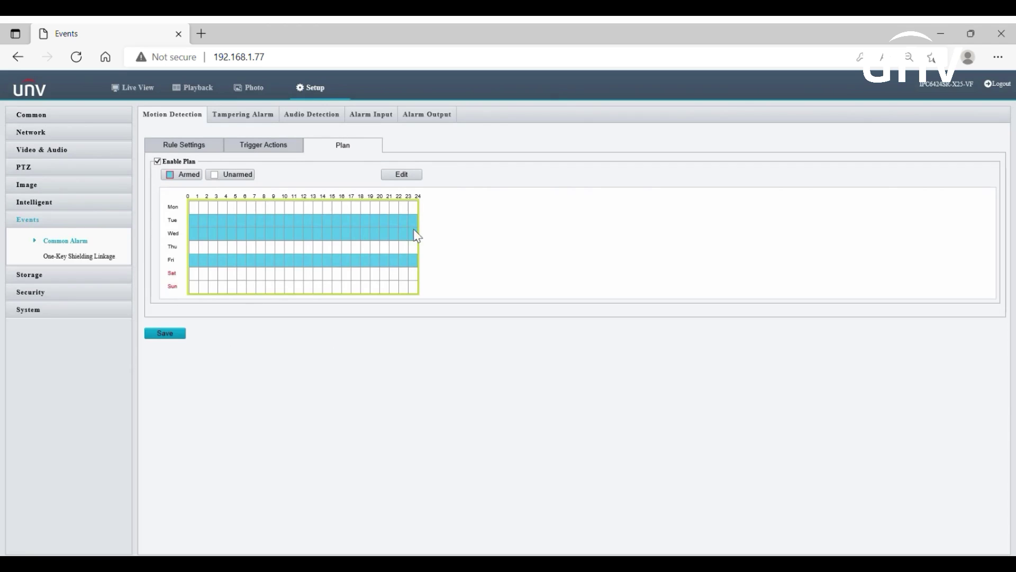
click(173, 339)
Review Tampering Alarm: sensitivity 50, 1-second duration, trigger actions and all-week plan
click(243, 115)
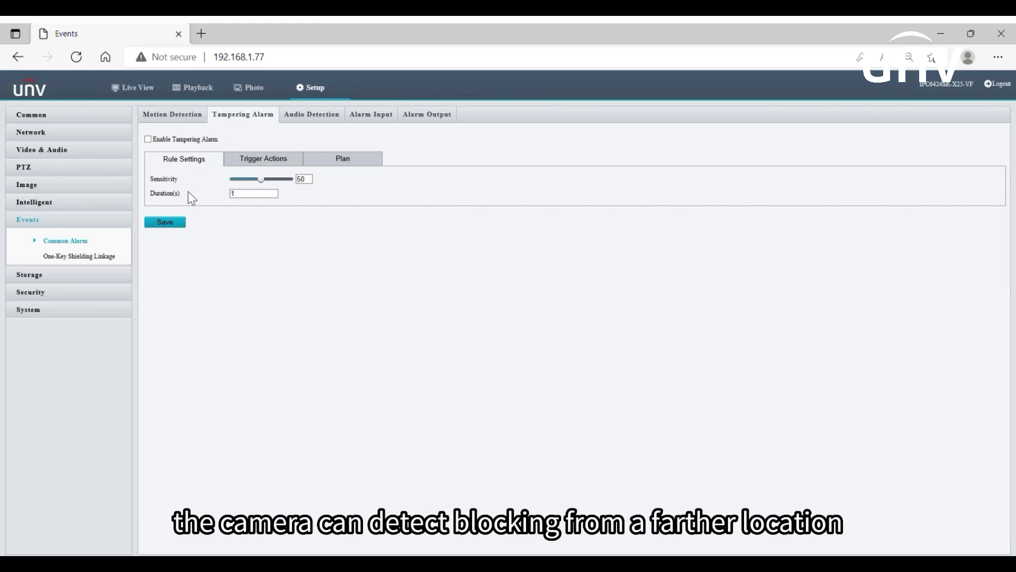
click(293, 163)
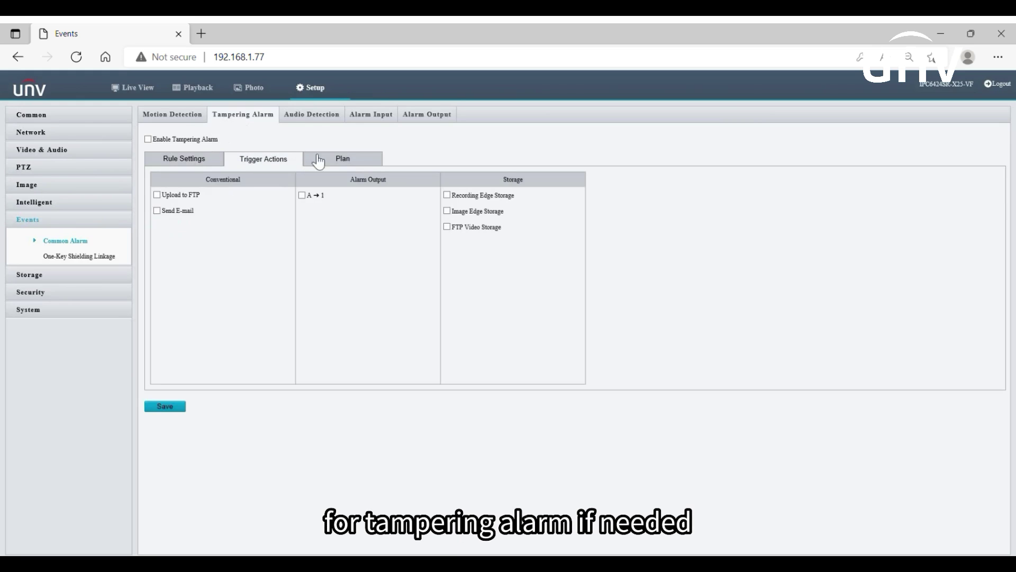
click(369, 164)
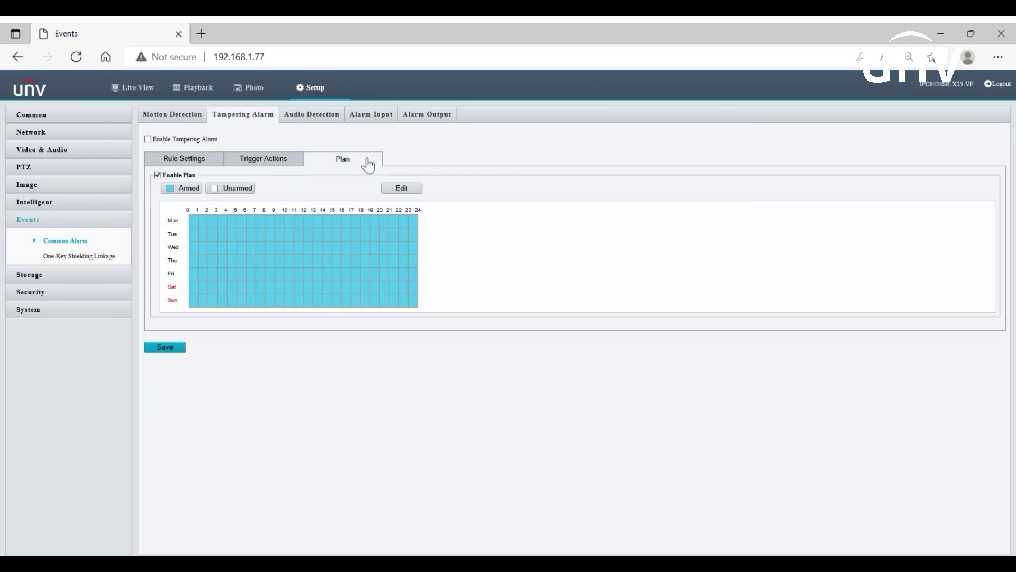
Turn audio detection On with Sudden Rises type, then review its trigger actions and plan
click(319, 115)
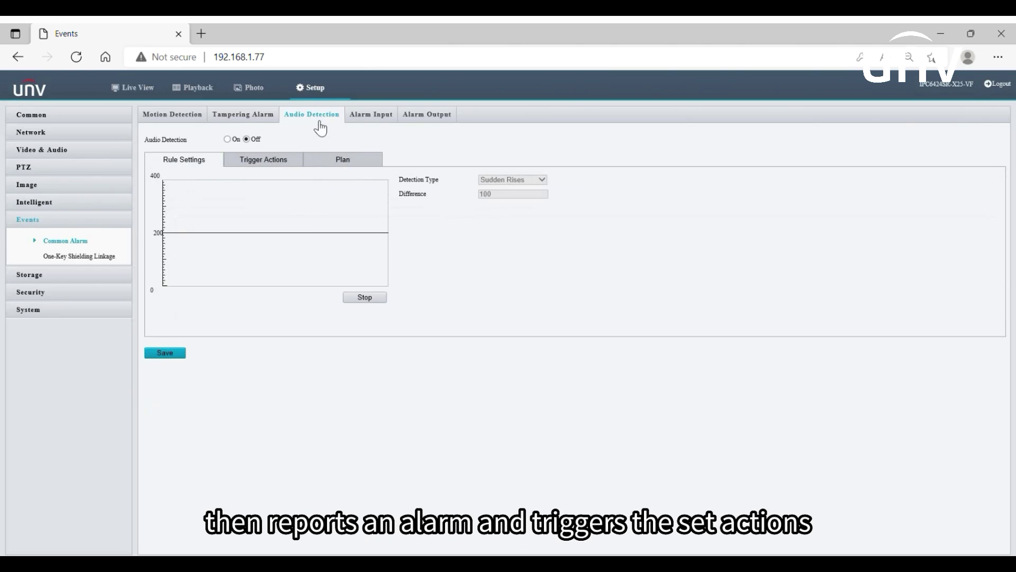
click(228, 139)
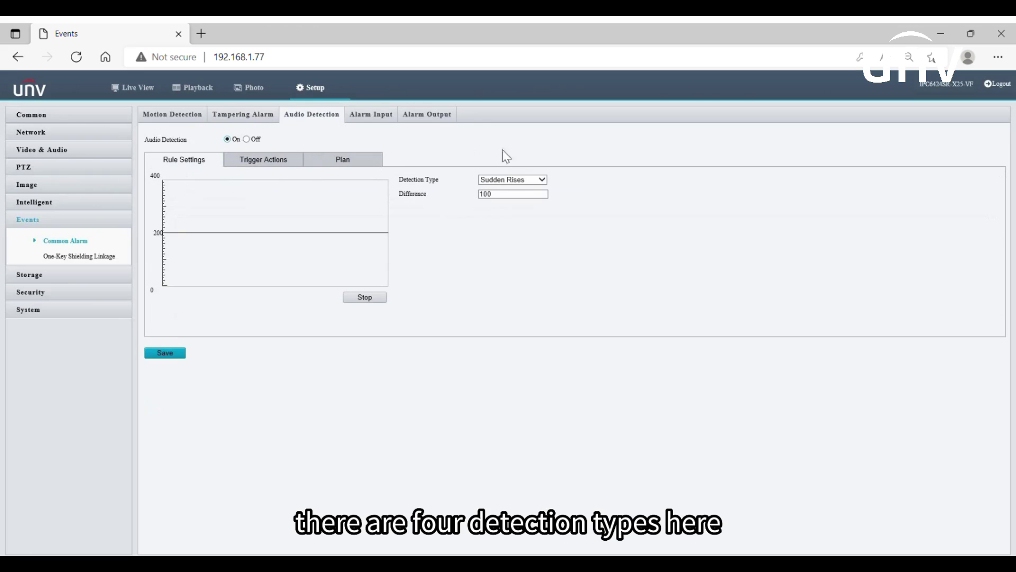
click(544, 180)
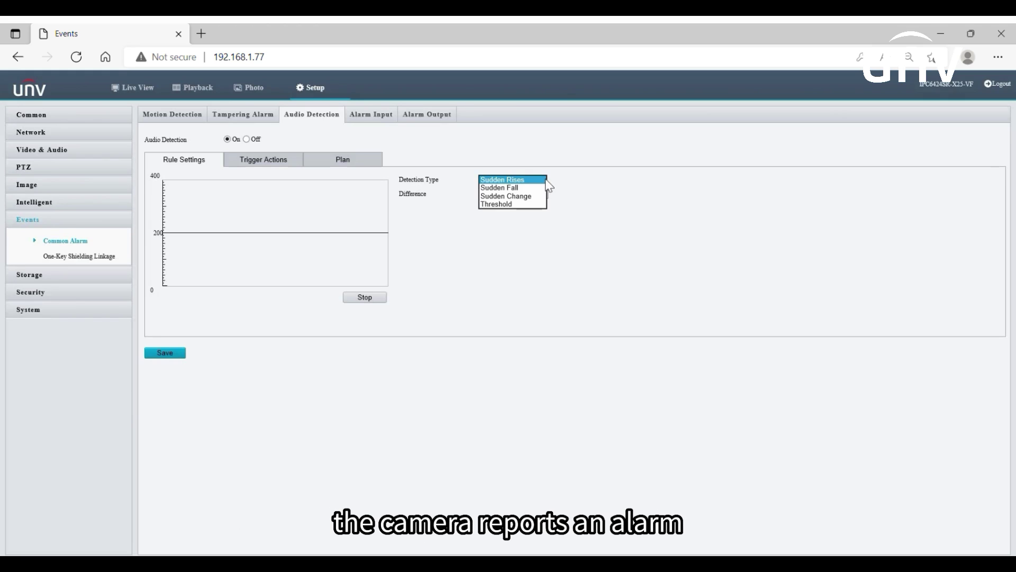
click(561, 180)
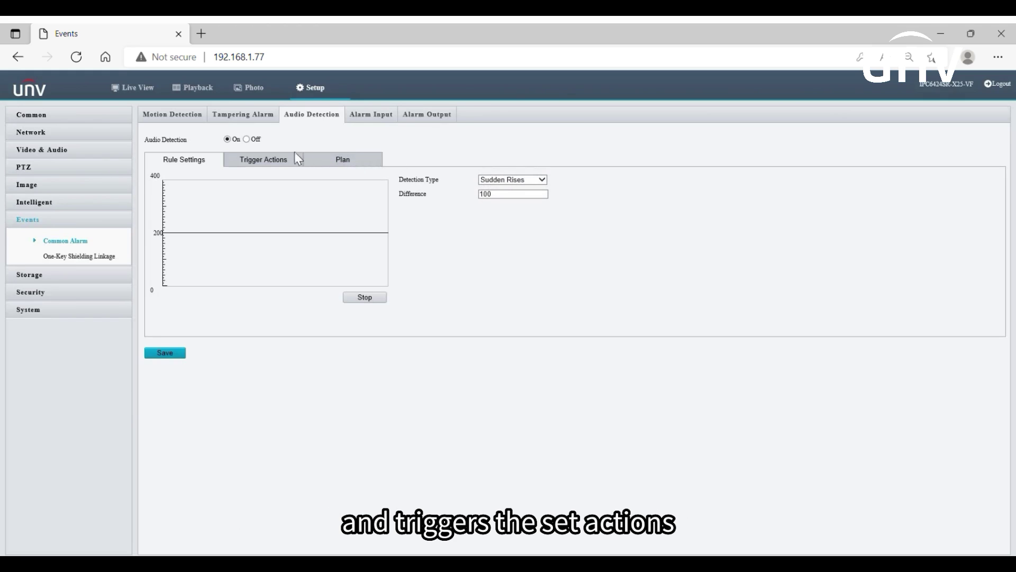
click(295, 165)
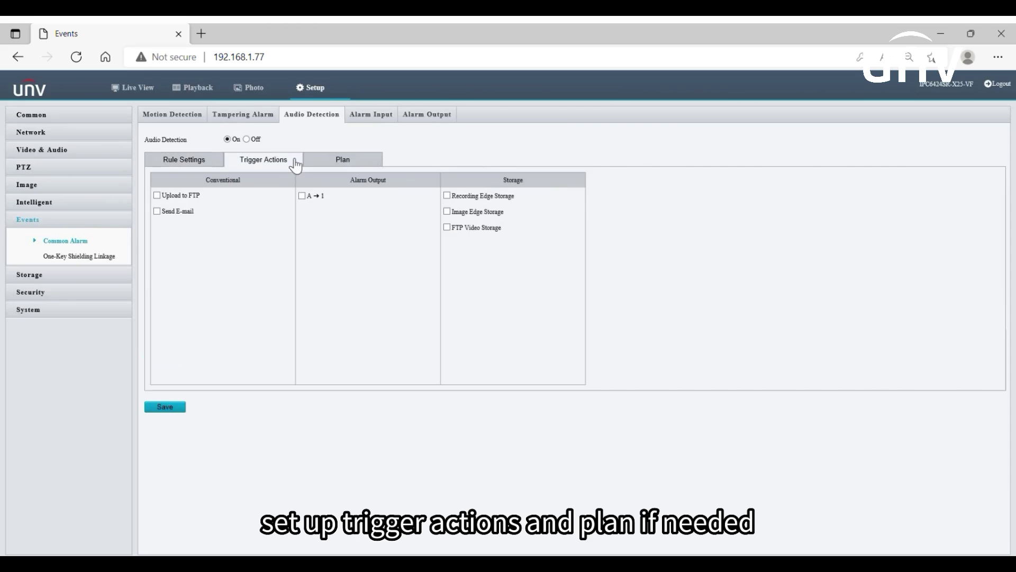
click(372, 165)
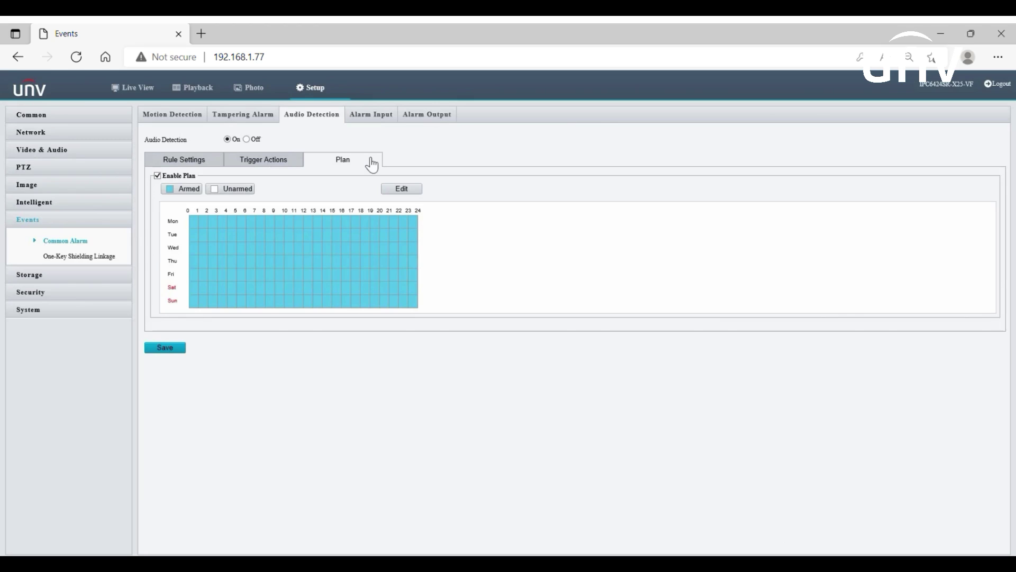
Switch Alarm Input 1 (A1, N.O.) On
click(371, 115)
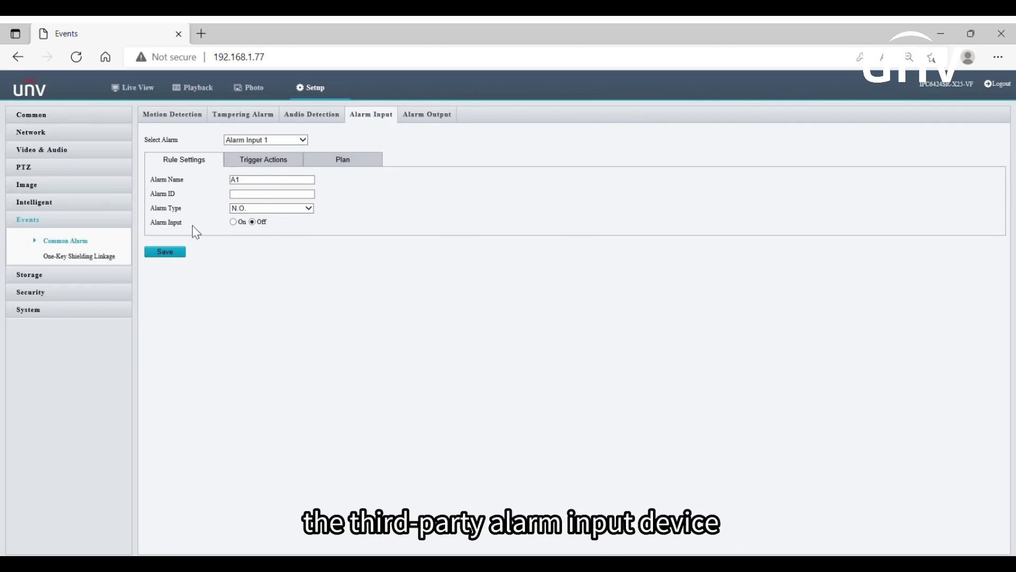
click(233, 223)
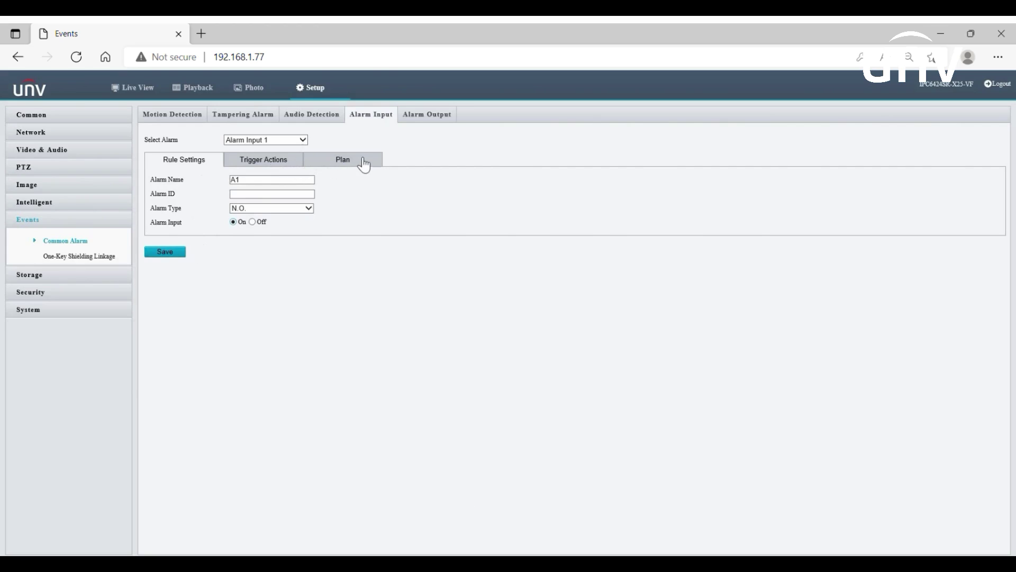
click(425, 126)
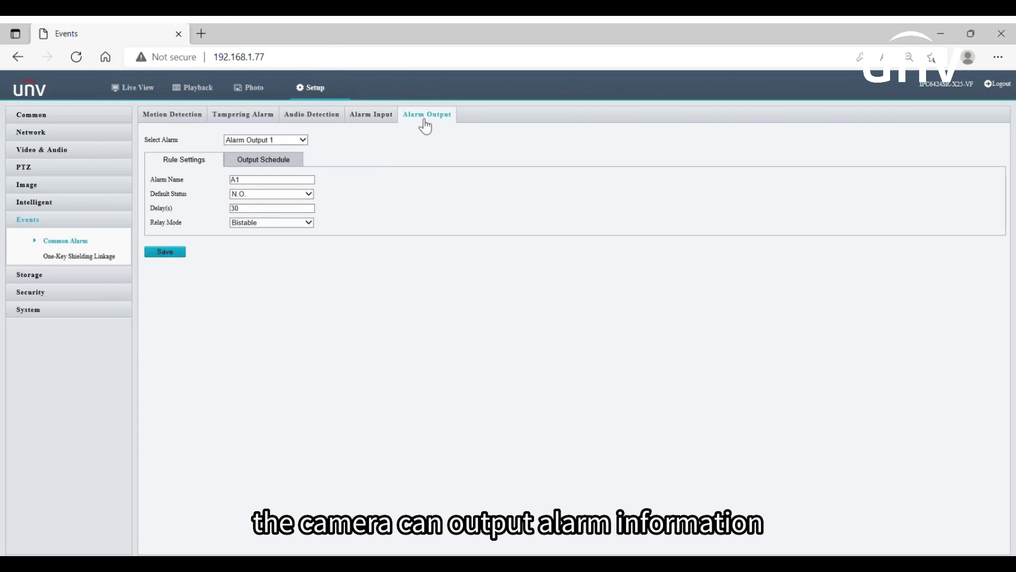